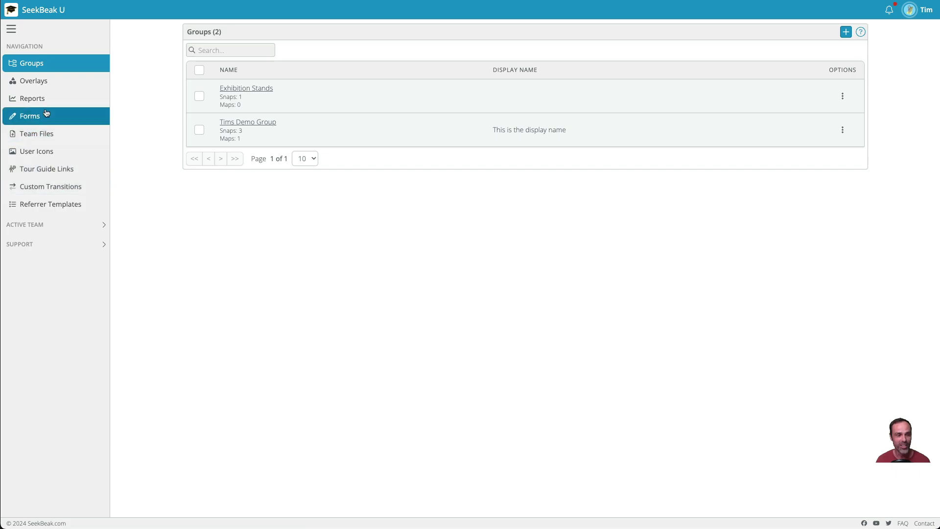
# - Generate the Active Duration Report for all snaps in the demo group from June 1 to June 13, 2024
pyautogui.click(48, 101)
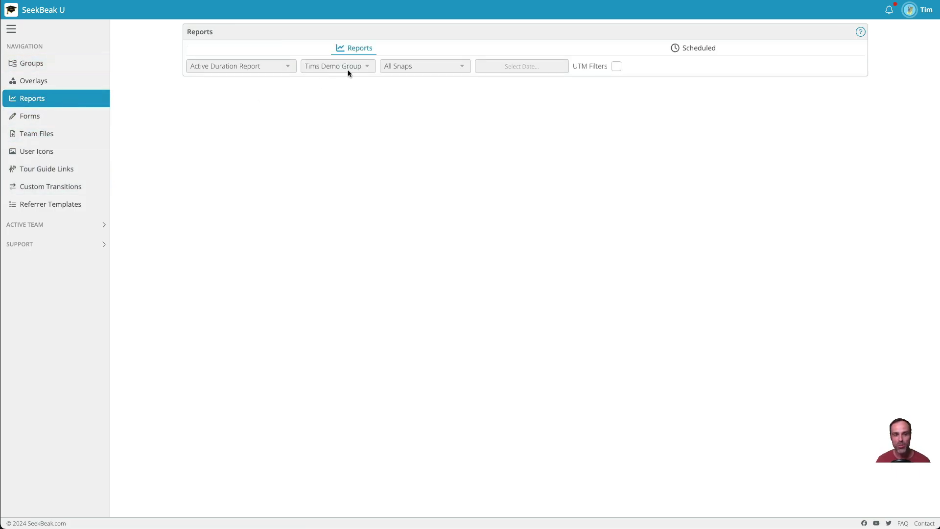
pyautogui.click(428, 70)
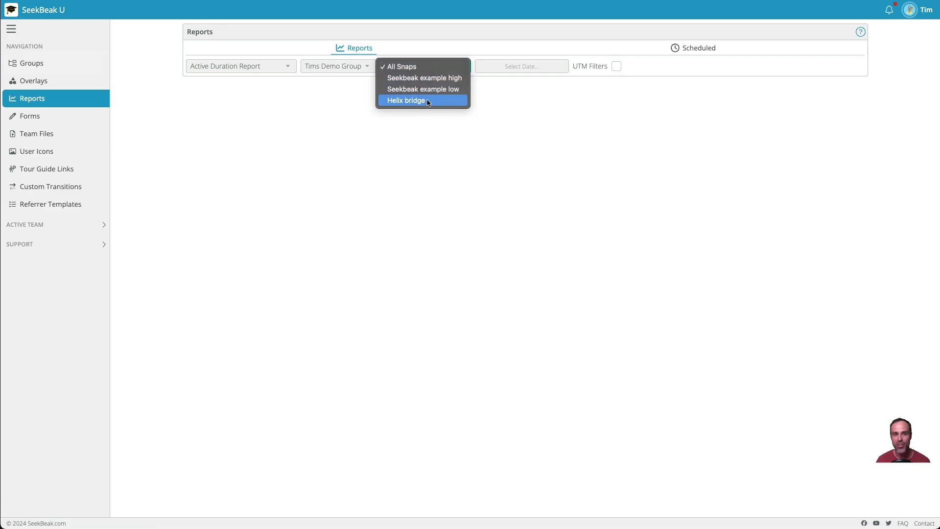
pyautogui.click(443, 156)
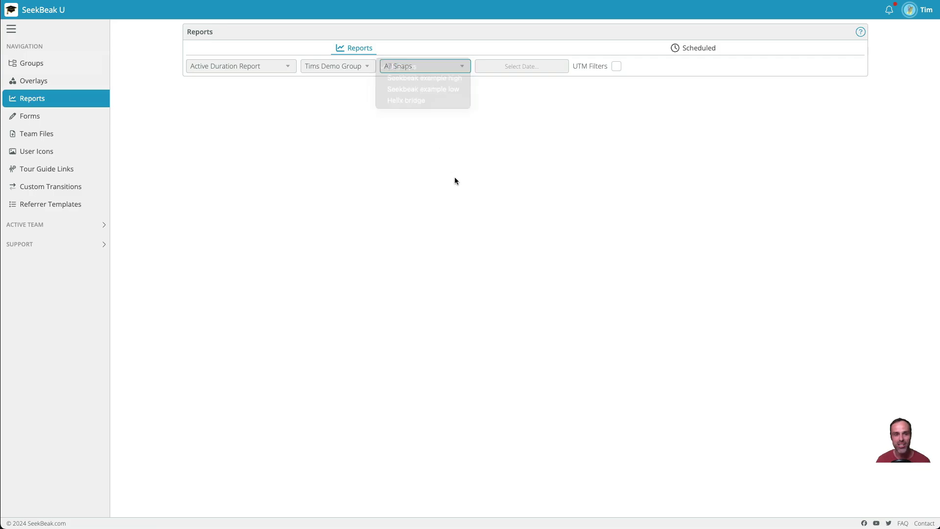
pyautogui.click(514, 67)
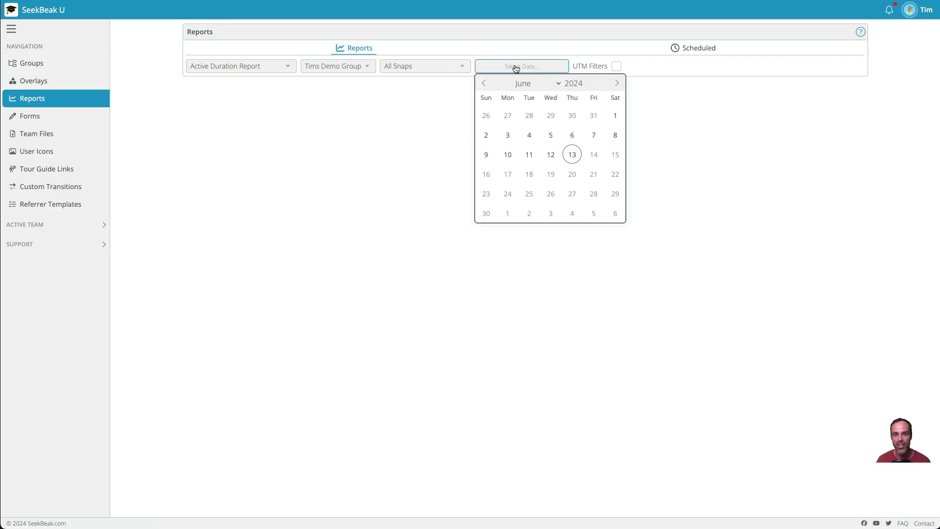
pyautogui.click(615, 117)
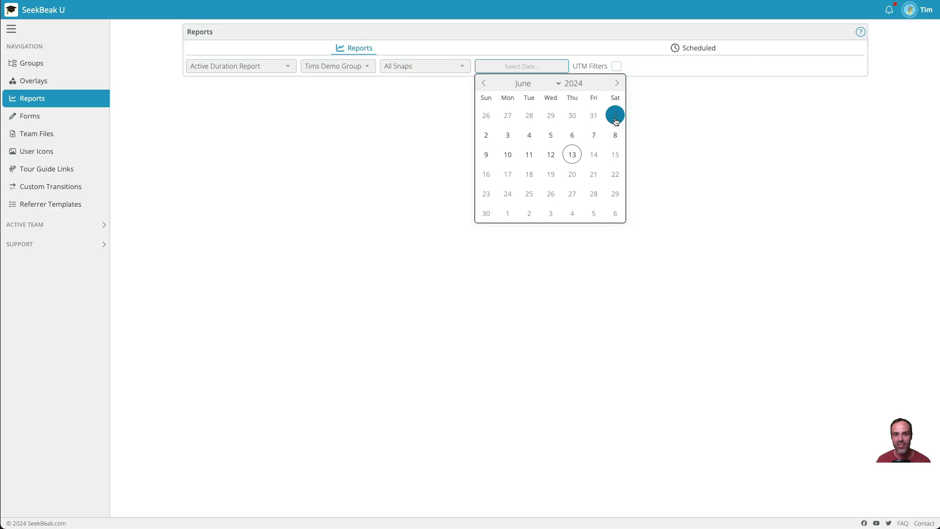
pyautogui.click(572, 154)
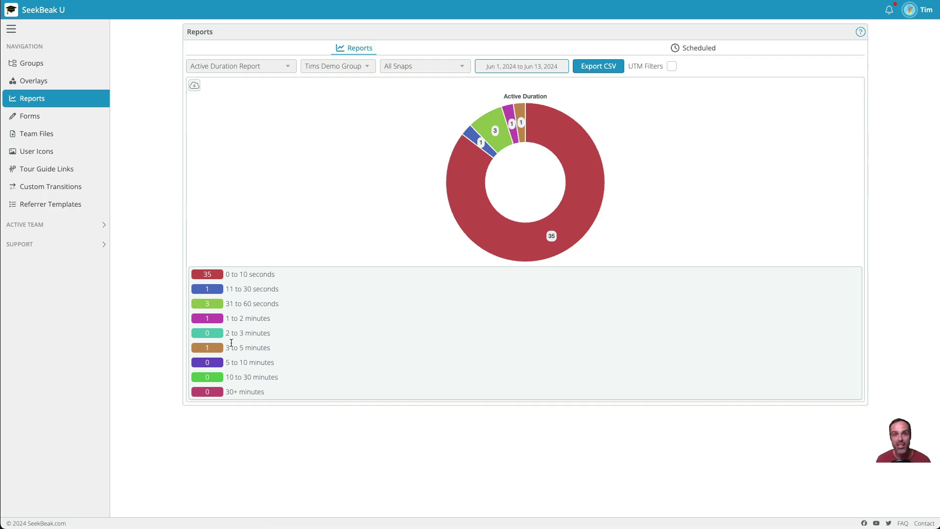
# - Compare the active durations of the Seekbeak example high snap with All Snaps, and check which UTM filters are available
pyautogui.click(424, 68)
pyautogui.click(425, 78)
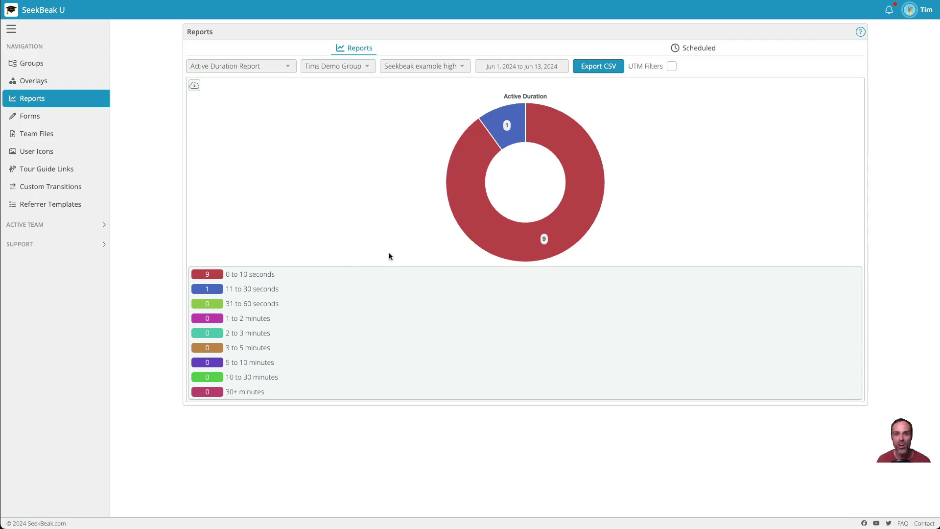
pyautogui.click(422, 65)
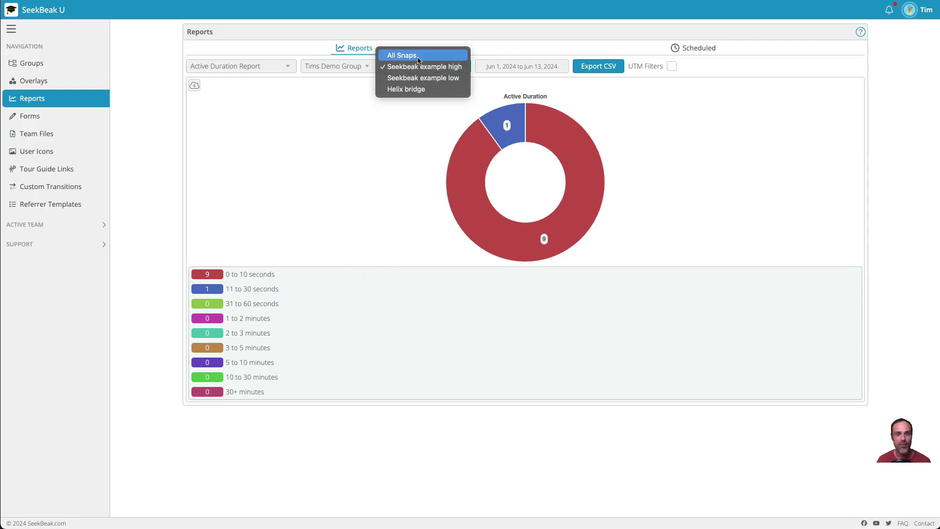
pyautogui.click(420, 55)
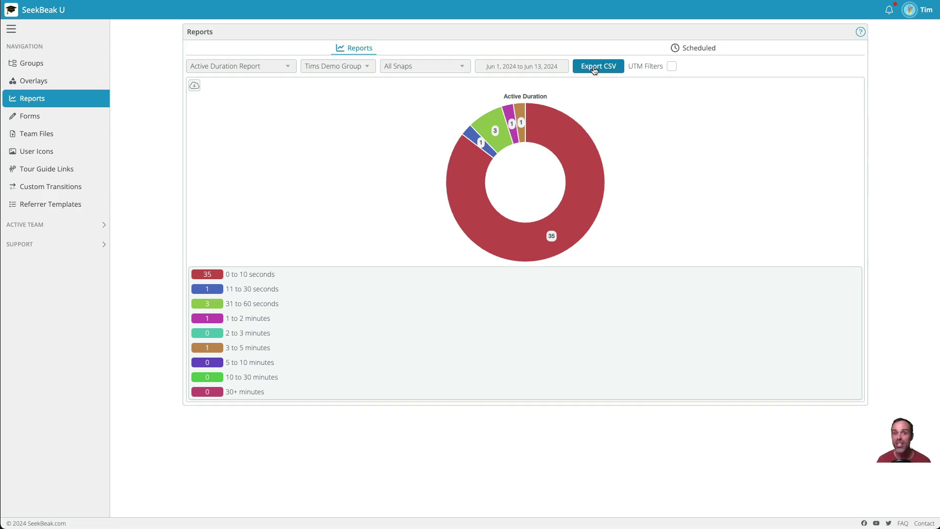
pyautogui.click(671, 66)
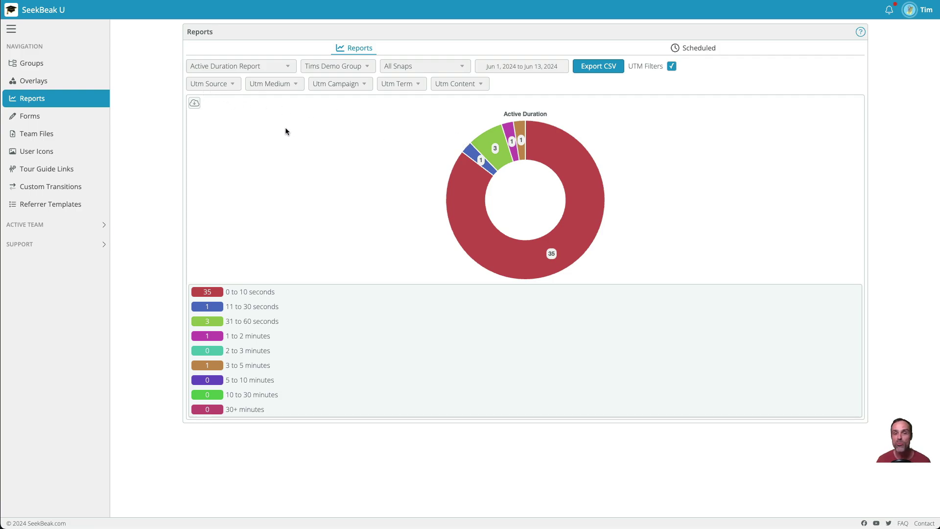
pyautogui.click(672, 66)
# - Display the Browser Report for all snaps over the same date range
pyautogui.click(230, 71)
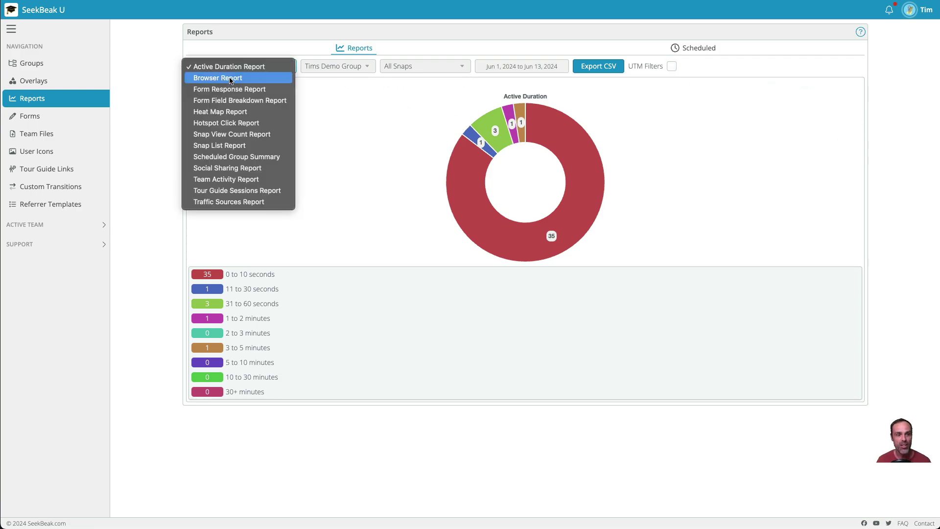
pyautogui.click(230, 78)
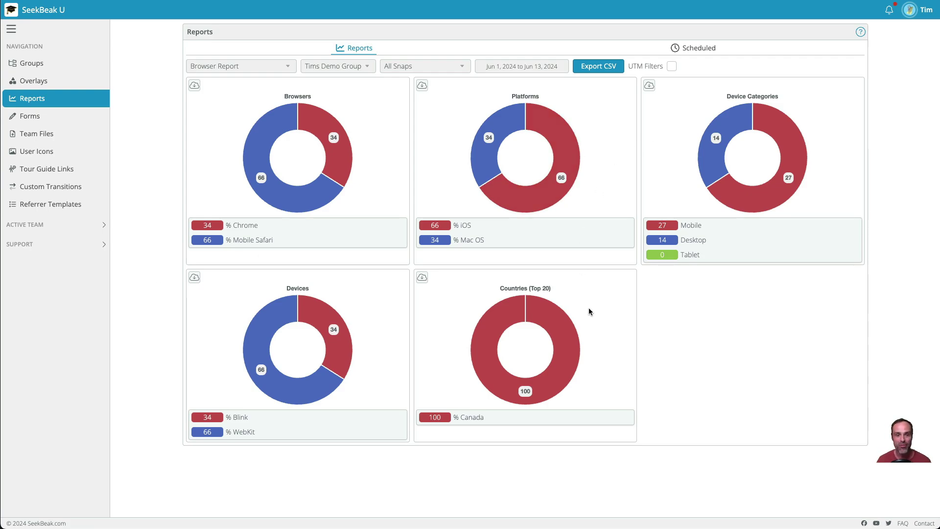
# - Display the Heat Map Report for the Seekbeak example high snap
pyautogui.click(245, 68)
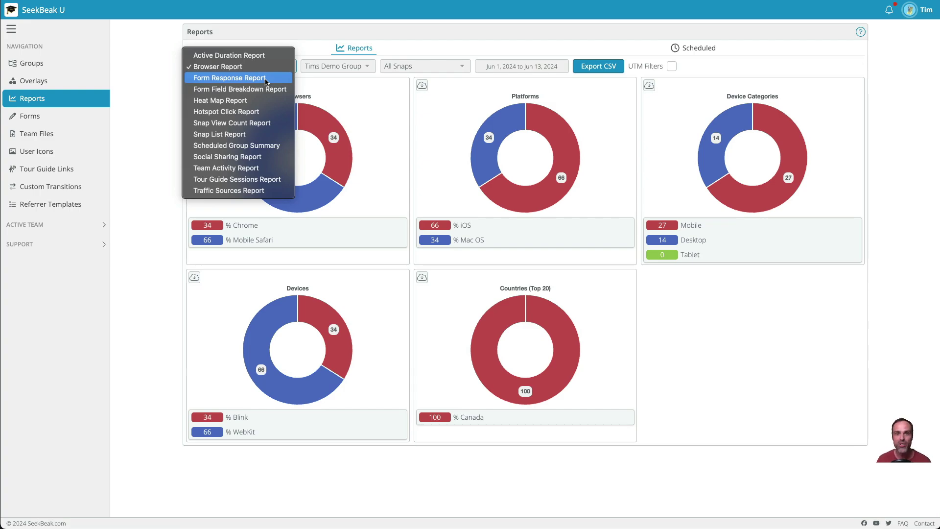
pyautogui.click(250, 100)
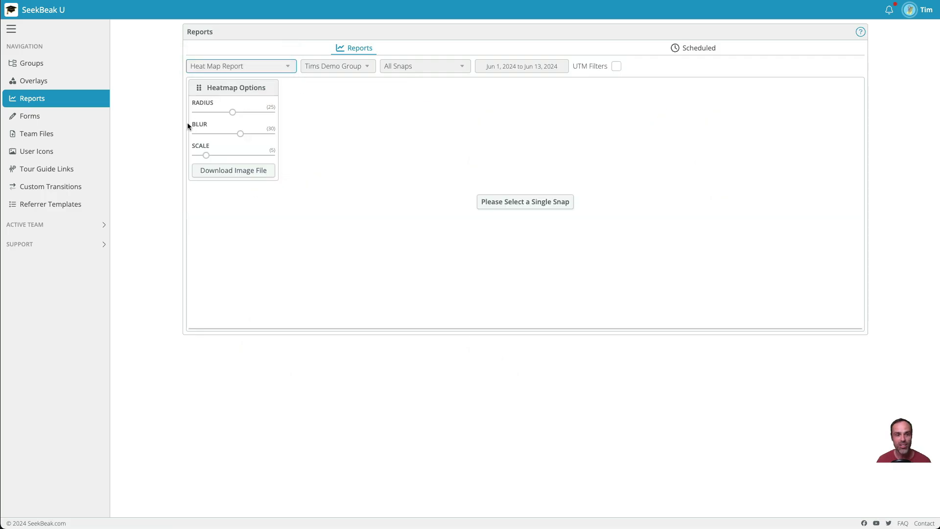
pyautogui.click(435, 66)
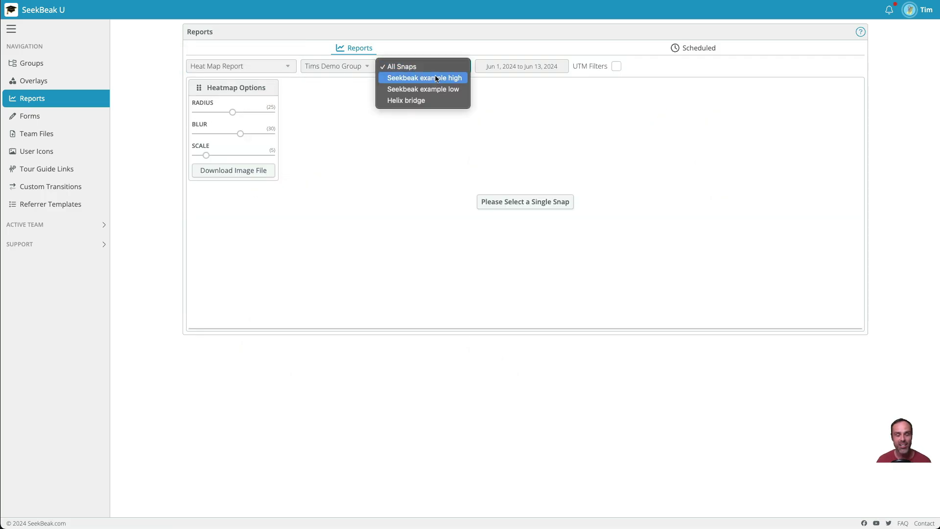
pyautogui.click(436, 79)
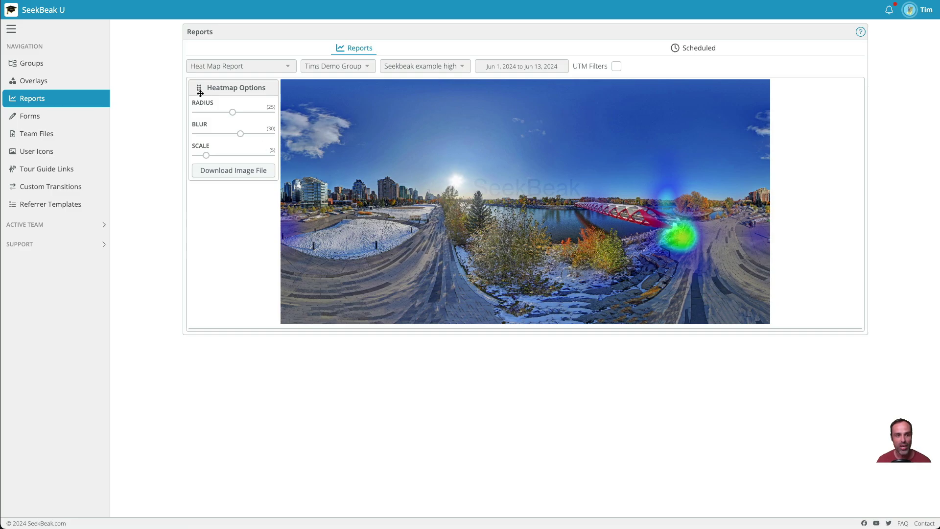
# - Move the Heatmap Options box lower beside the image and set the radius to 39 and the blur to 12
pyautogui.moveTo(200, 93); pyautogui.dragTo(200, 209)
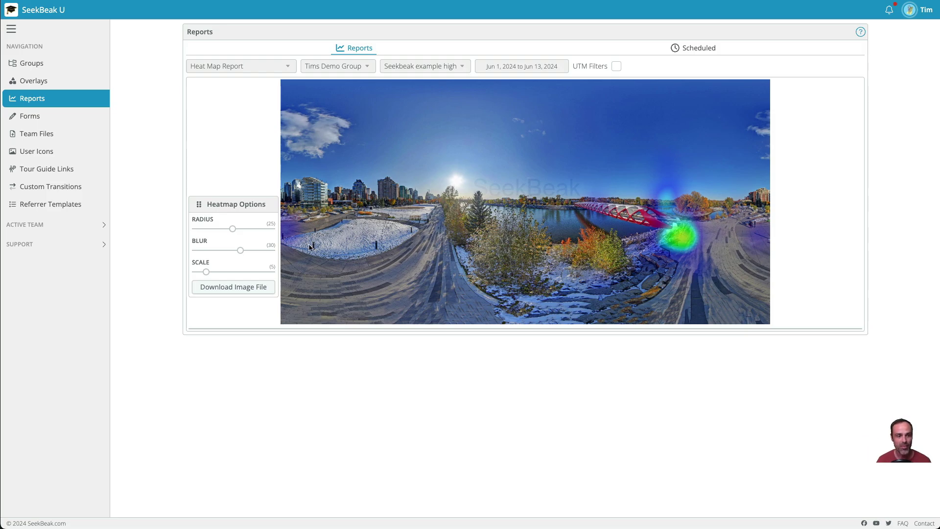
pyautogui.moveTo(233, 231); pyautogui.dragTo(244, 231)
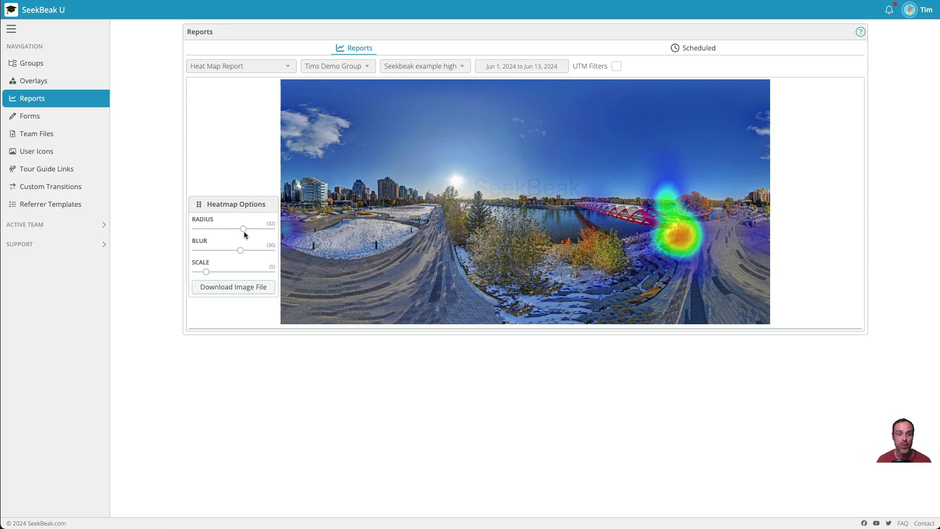
pyautogui.moveTo(243, 231); pyautogui.dragTo(206, 274)
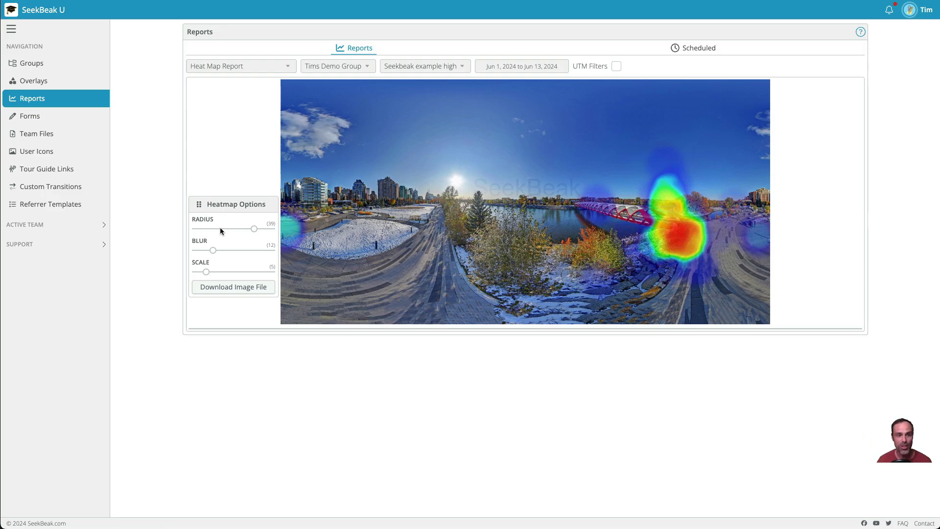
# - Show the heat map for Seekbeak example low with a scale of 4 and move the Heatmap Options box slightly up
pyautogui.click(446, 68)
pyautogui.click(447, 77)
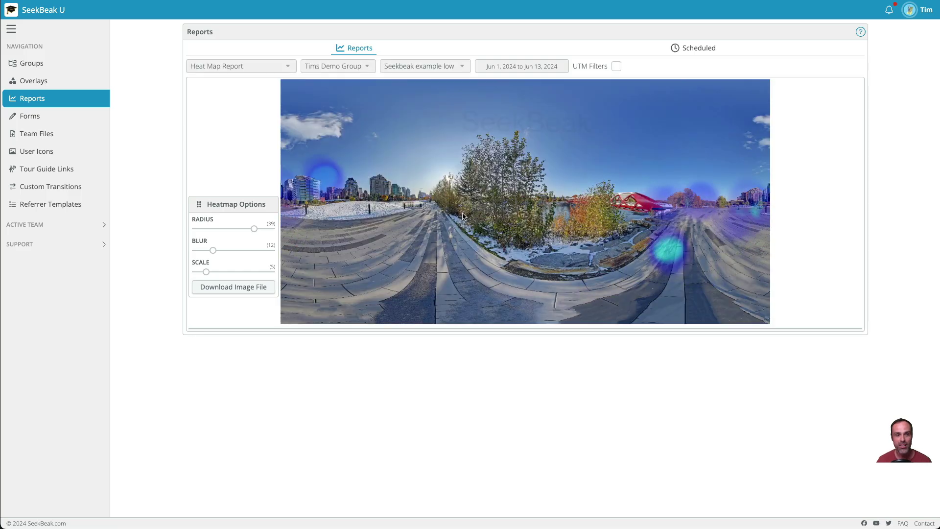
pyautogui.moveTo(208, 271); pyautogui.dragTo(199, 271)
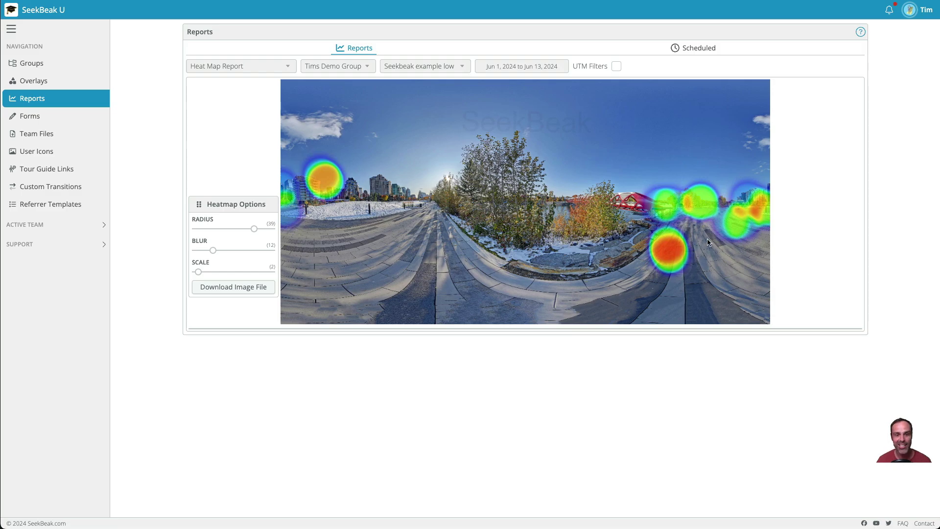
pyautogui.click(204, 271)
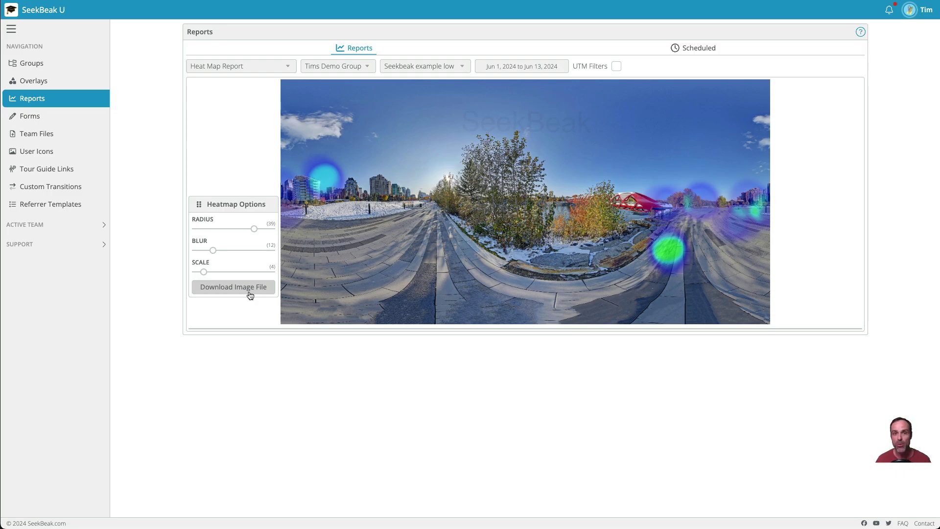
pyautogui.moveTo(199, 203); pyautogui.dragTo(206, 173)
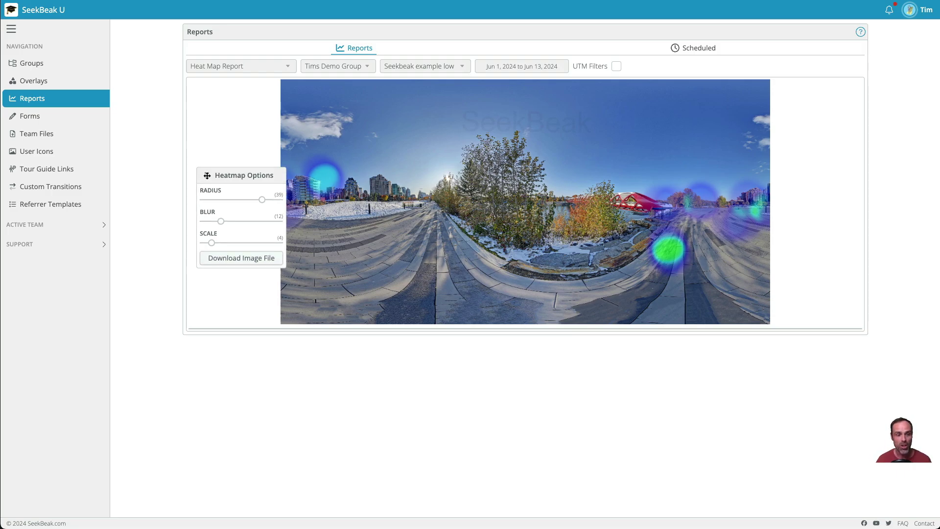
# - Display the Hotspot Click Report for the Seekbeak example low snap
pyautogui.click(224, 69)
pyautogui.click(230, 68)
pyautogui.click(243, 67)
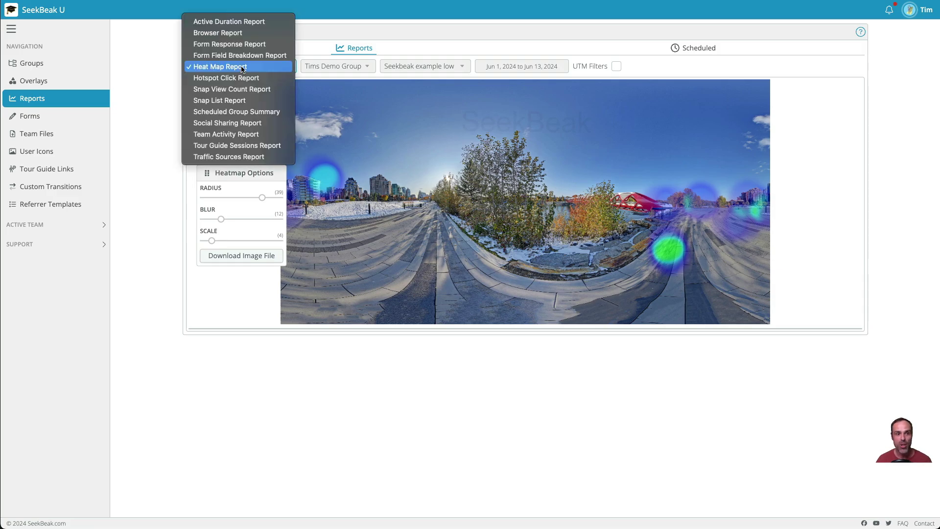
pyautogui.click(241, 78)
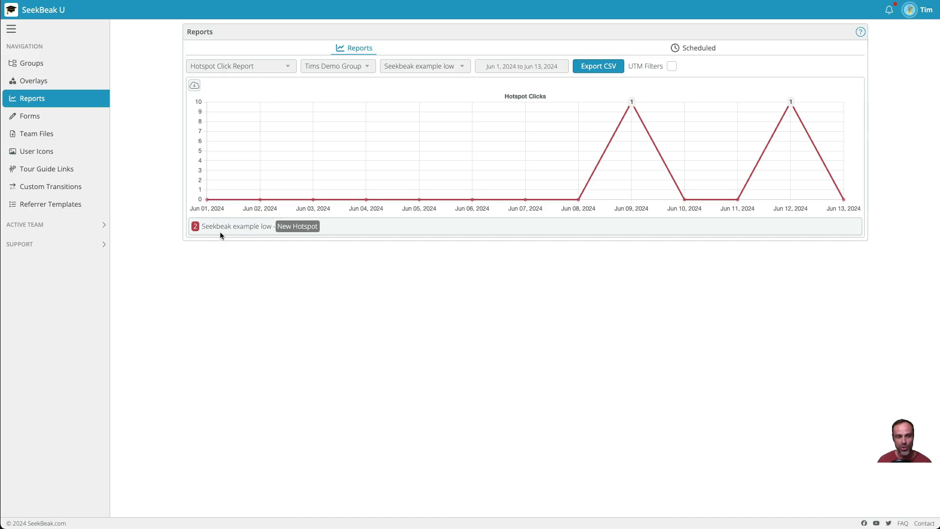
# - Show the hotspot clicks for Seekbeak example high and examine the question text of the listed hotspot
pyautogui.click(435, 64)
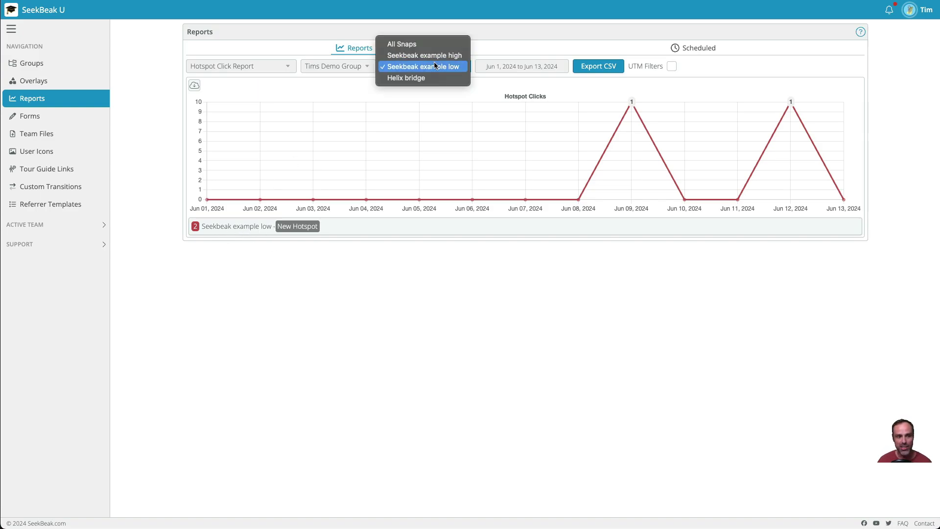
pyautogui.click(437, 57)
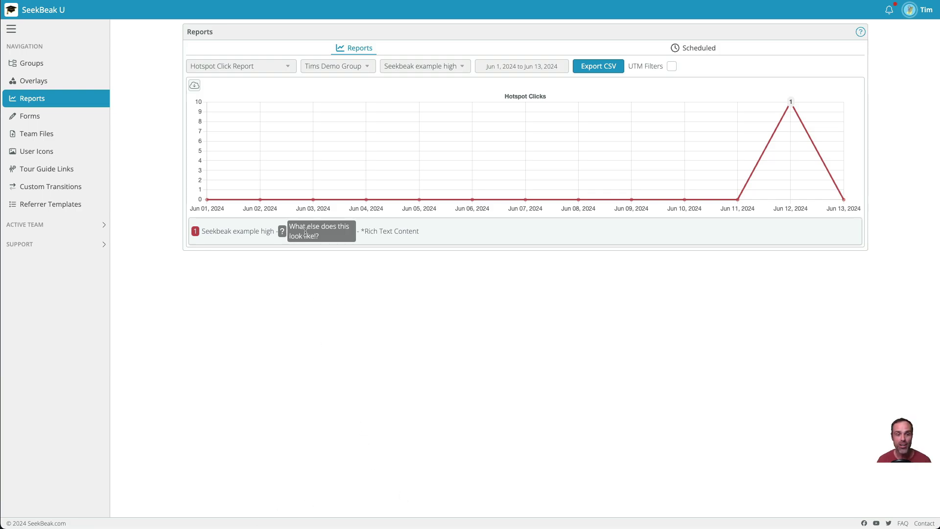
pyautogui.moveTo(296, 226); pyautogui.dragTo(327, 235)
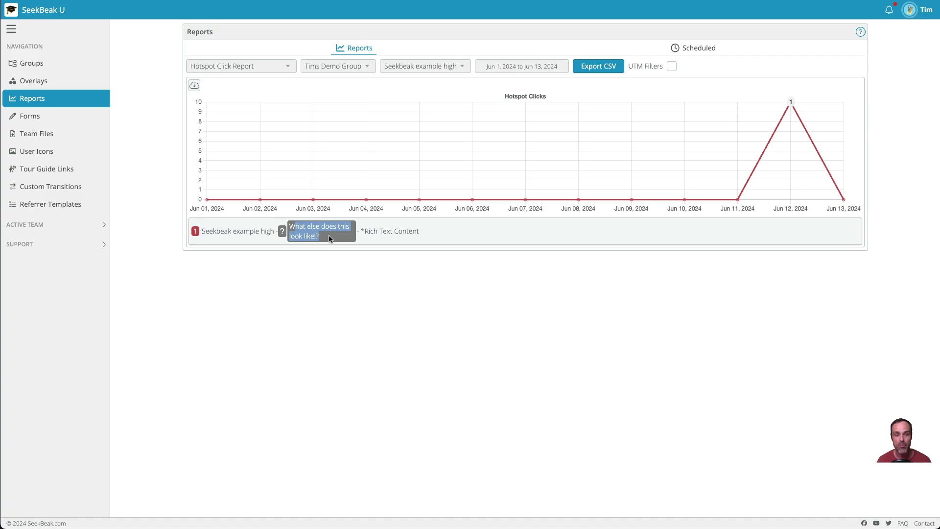
pyautogui.click(340, 292)
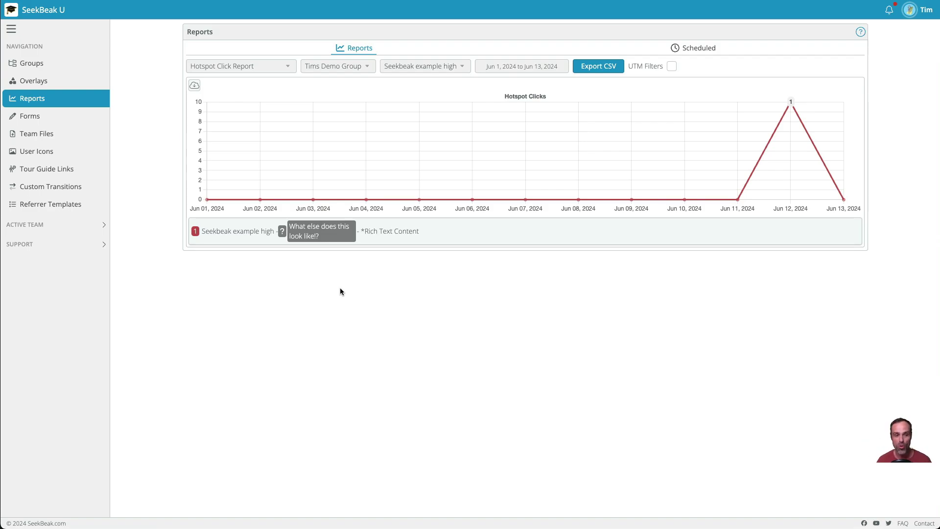
# - Display the Snap View Count Report and widen it to All Snaps
pyautogui.click(266, 66)
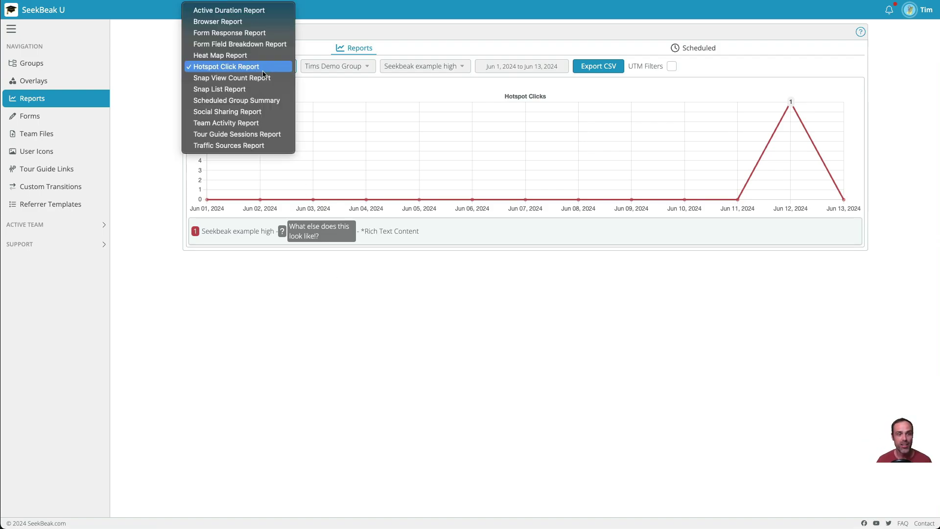
pyautogui.click(266, 79)
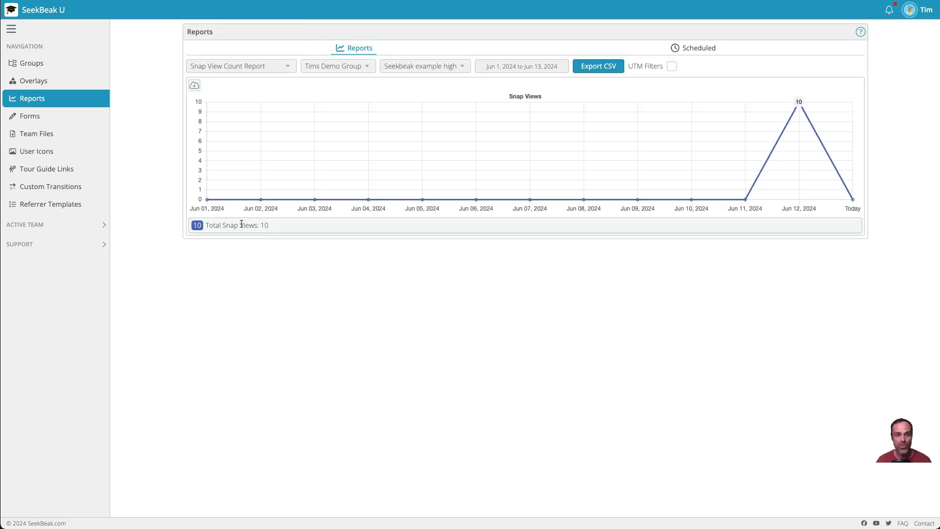
pyautogui.click(422, 66)
pyautogui.click(399, 54)
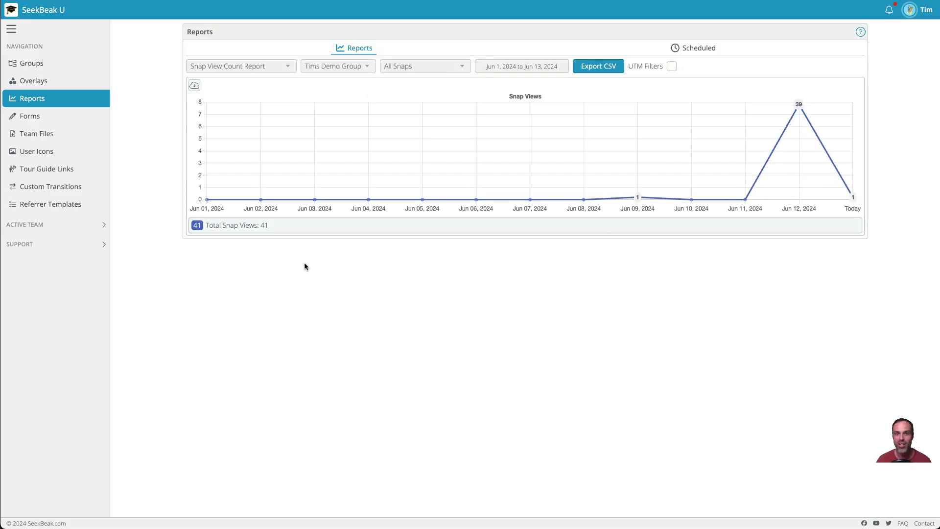
# - Display the Snap List Report for all snaps in the group
pyautogui.click(245, 66)
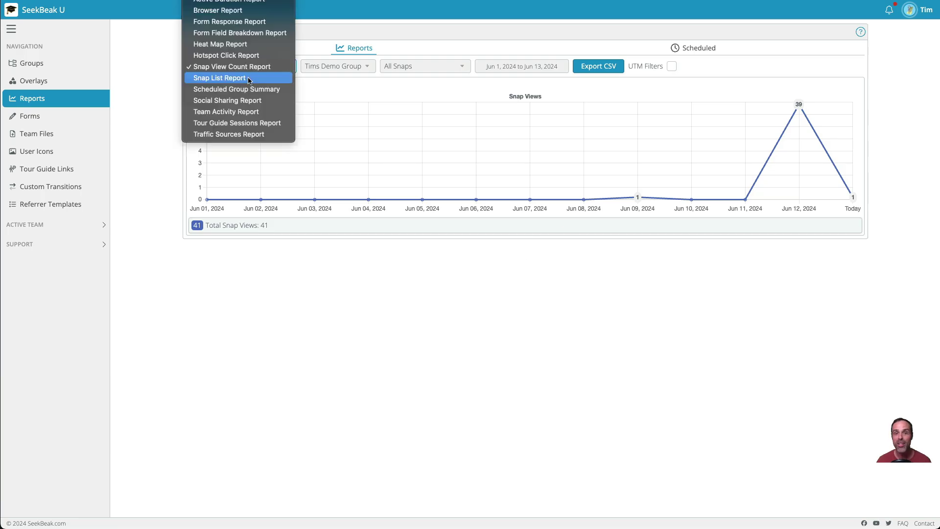
pyautogui.click(249, 79)
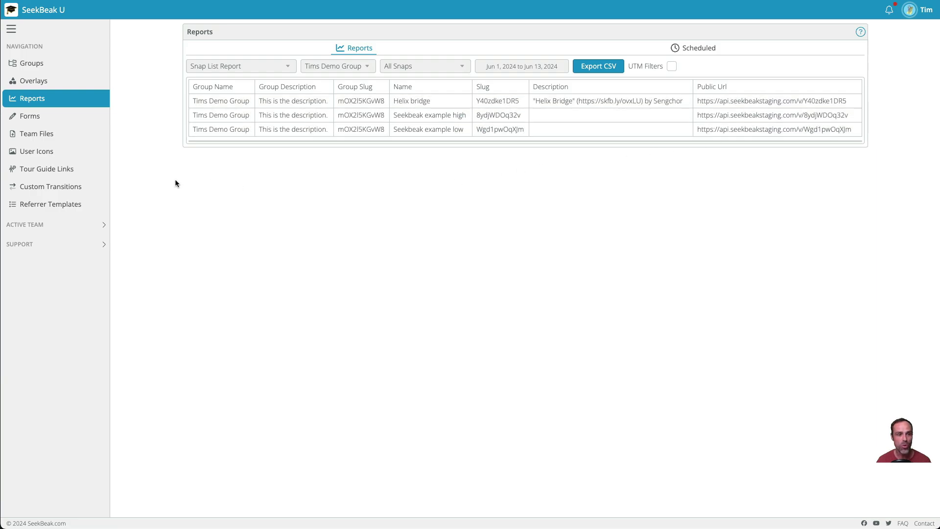
# - Open the Scheduled Group Summary form and examine its available sending frequencies
pyautogui.click(239, 72)
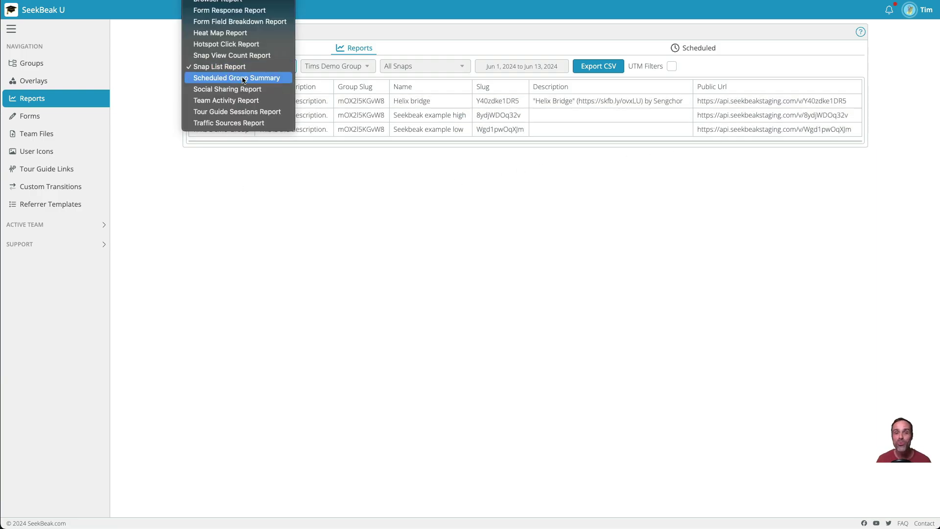
pyautogui.click(242, 78)
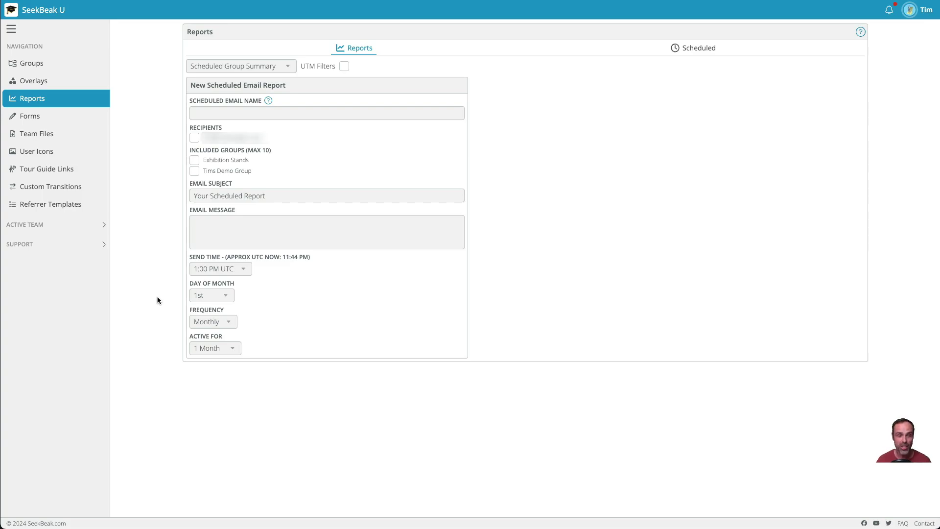
pyautogui.click(209, 322)
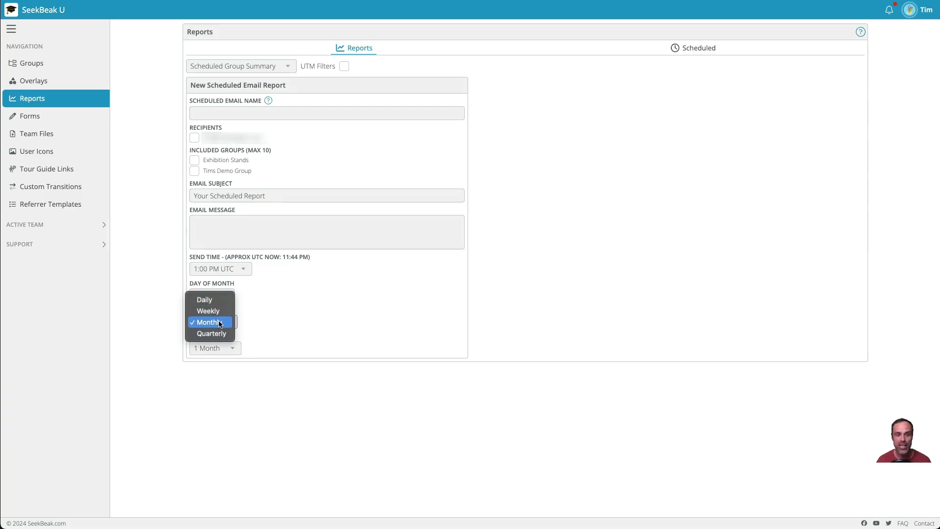
pyautogui.click(174, 319)
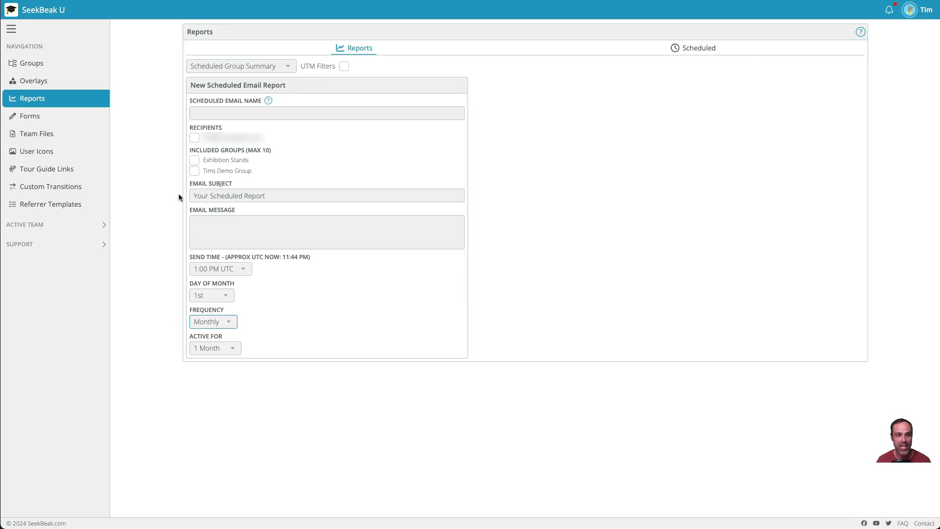
# - Try including the Exhibition Stands group and the listed recipient in the scheduled email report, clearing each selection again
pyautogui.click(195, 160)
pyautogui.click(194, 160)
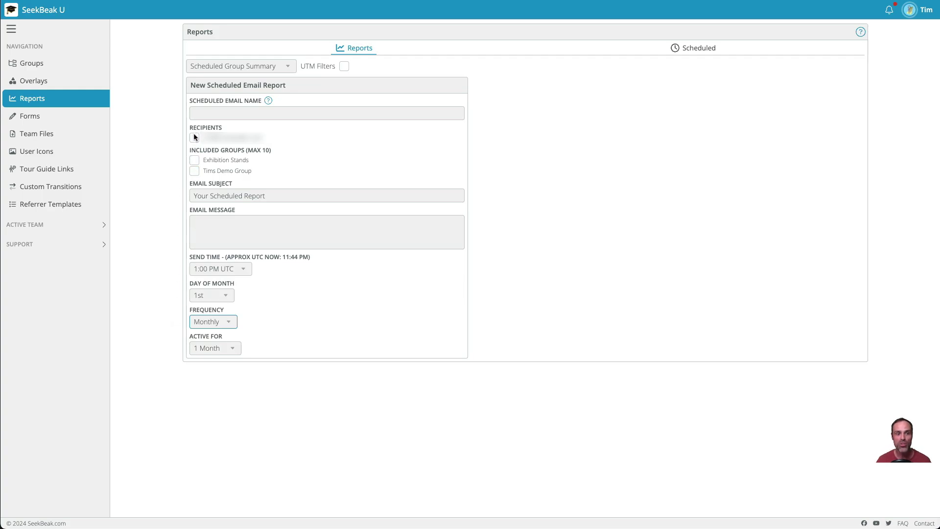
pyautogui.click(194, 137)
pyautogui.click(194, 137)
# - Display the Social Sharing Report for all snaps in the demo group, followed by the Team Activity Report
pyautogui.click(225, 68)
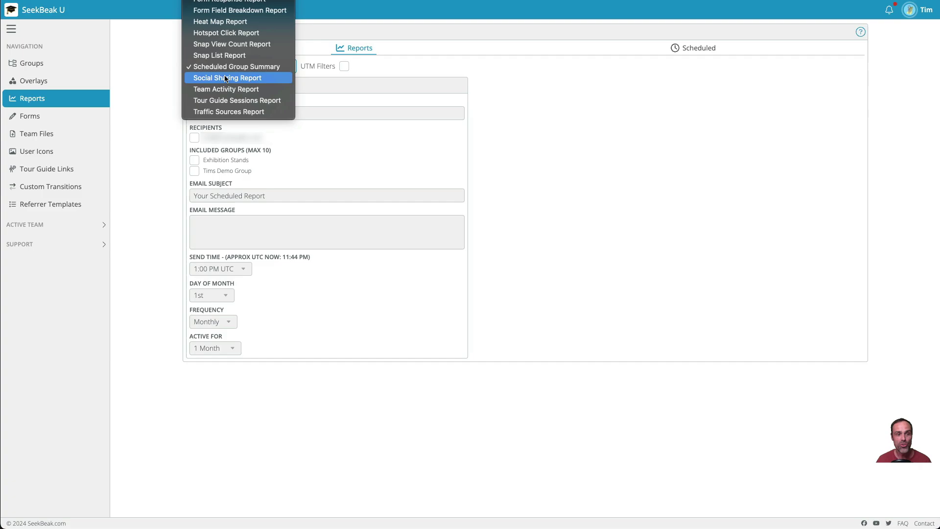
pyautogui.click(225, 79)
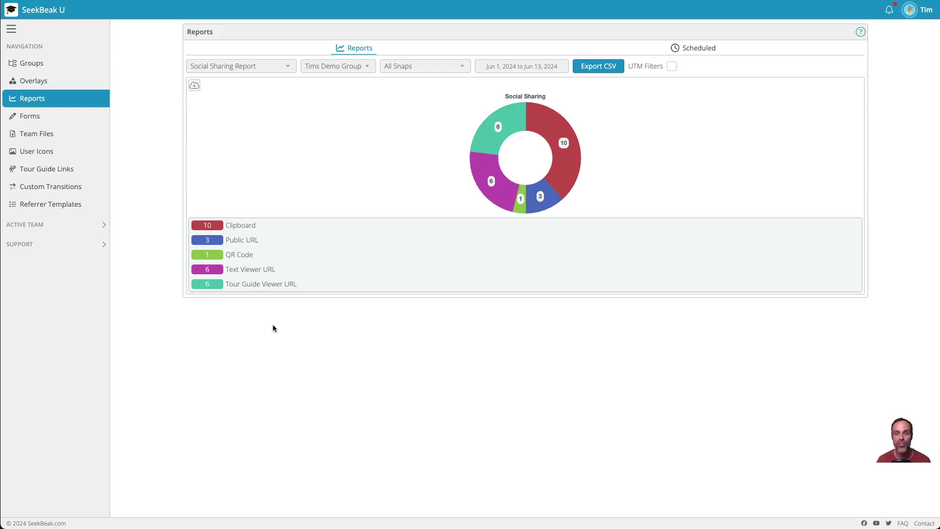
pyautogui.click(236, 64)
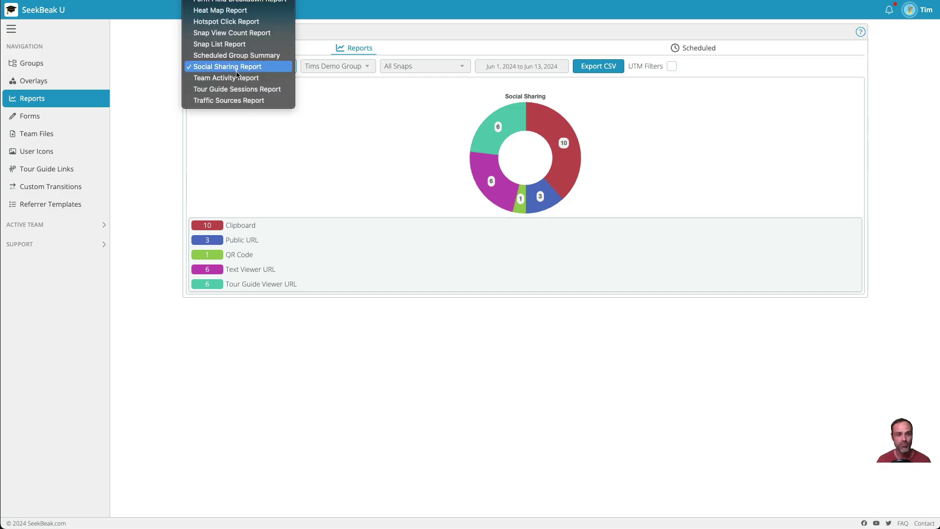
pyautogui.click(237, 78)
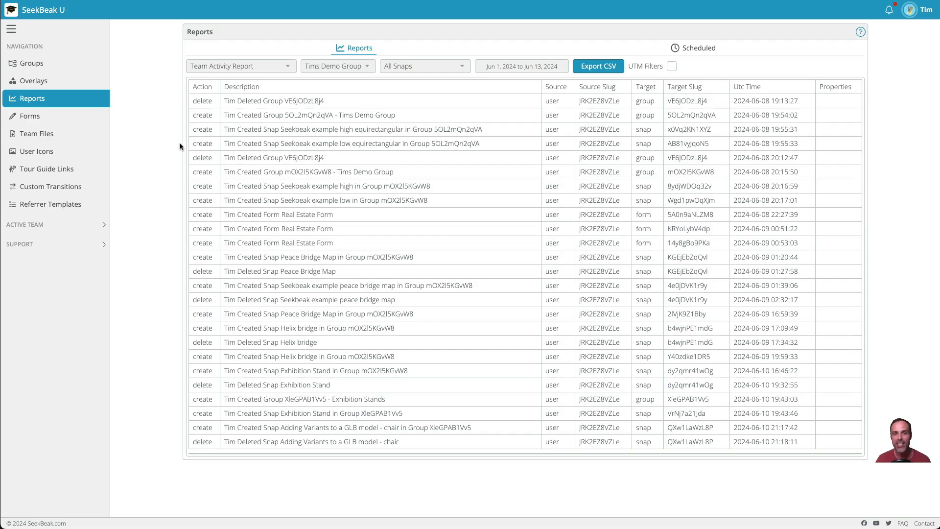
# - Display the Tour Guide Sessions Report for all snaps in the demo group, followed by the Traffic Sources Report
pyautogui.click(242, 66)
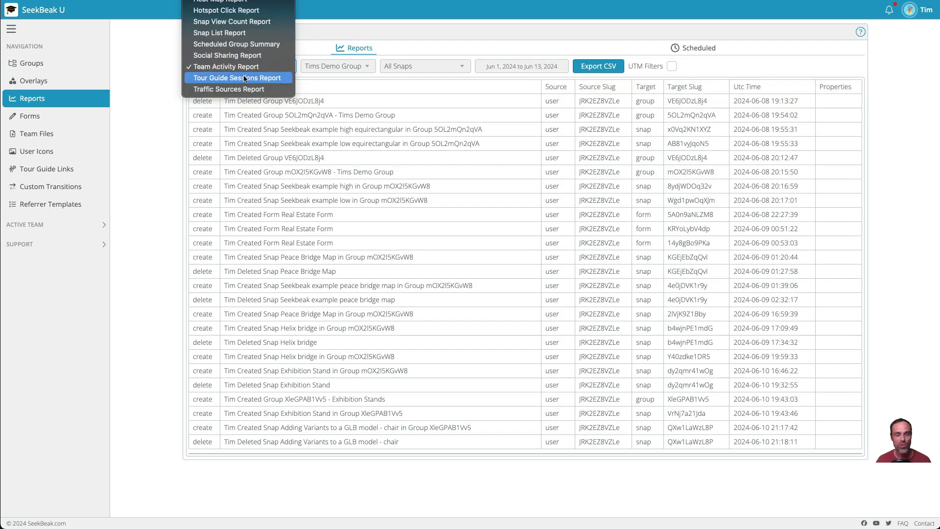
pyautogui.click(243, 78)
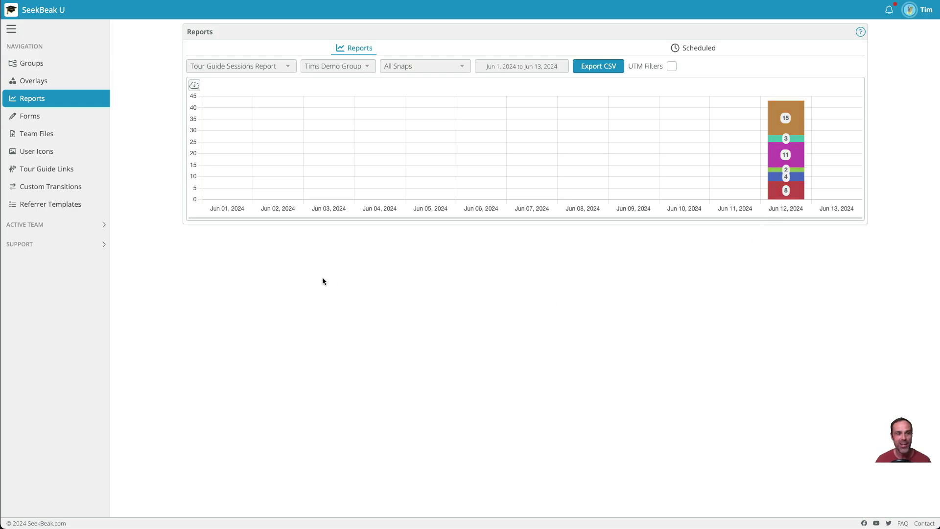
pyautogui.click(275, 69)
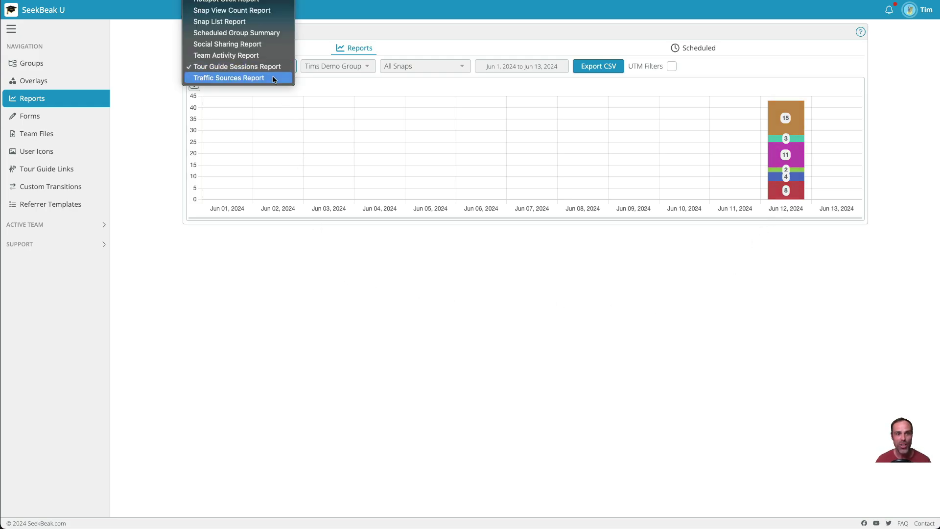
pyautogui.click(273, 78)
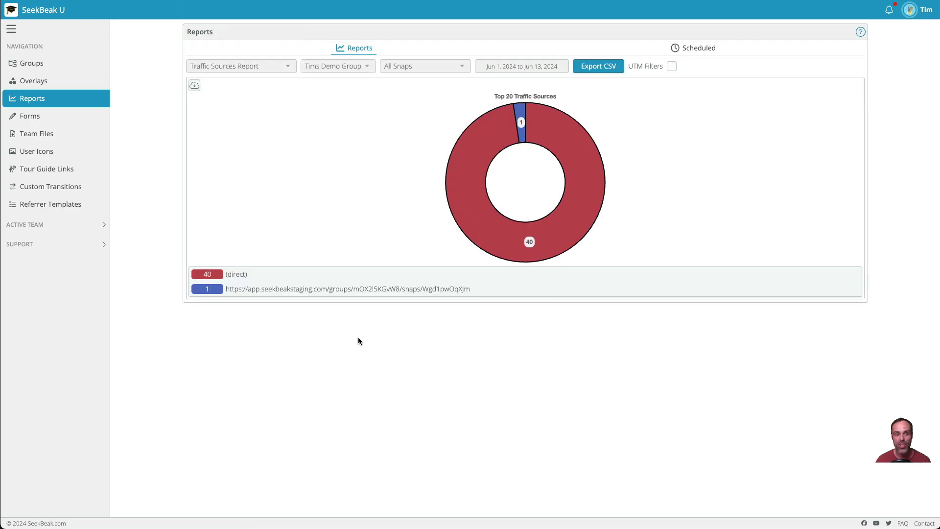